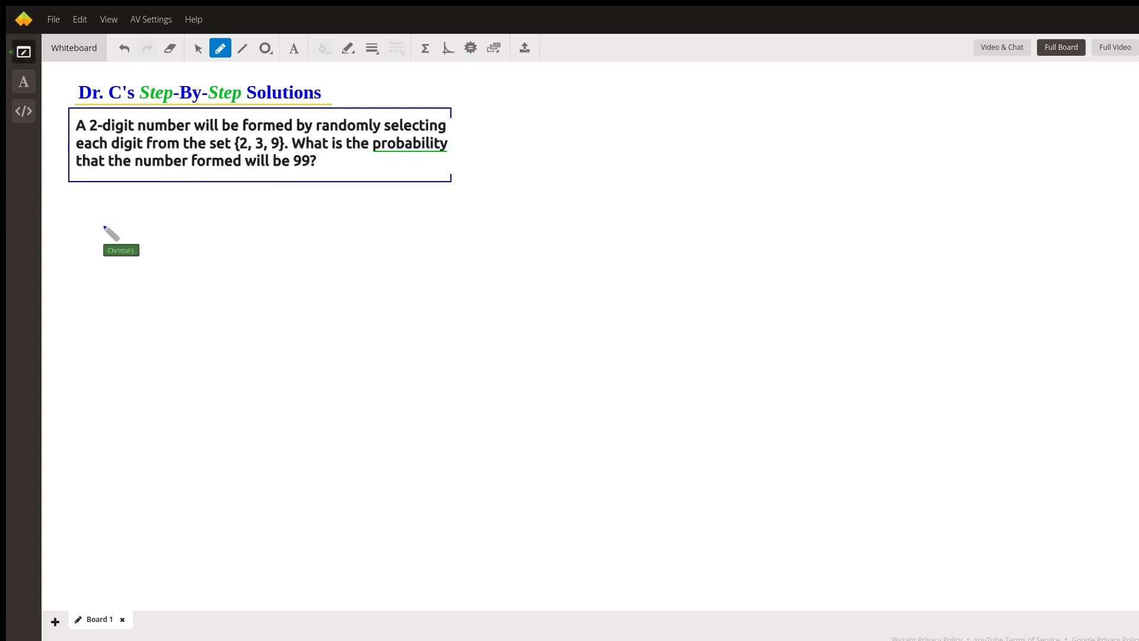
Handwrite P(E) = n(E)/SS below the question box, undoing the first Tot(E) denominator.
{"action": "mouse_move", "coordinate": [103, 227]}
{"action": "left_mouse_down"}
{"action": "mouse_move", "coordinate": [137, 233]}
{"action": "mouse_move", "coordinate": [143, 219]}
{"action": "mouse_move", "coordinate": [172, 234]}
{"action": "mouse_move", "coordinate": [234, 205]}
{"action": "left_mouse_up"}
{"action": "left_click_drag", "start_coordinate": [224, 213], "coordinate": [262, 222]}
{"action": "left_click_drag", "start_coordinate": [200, 245], "coordinate": [213, 238]}
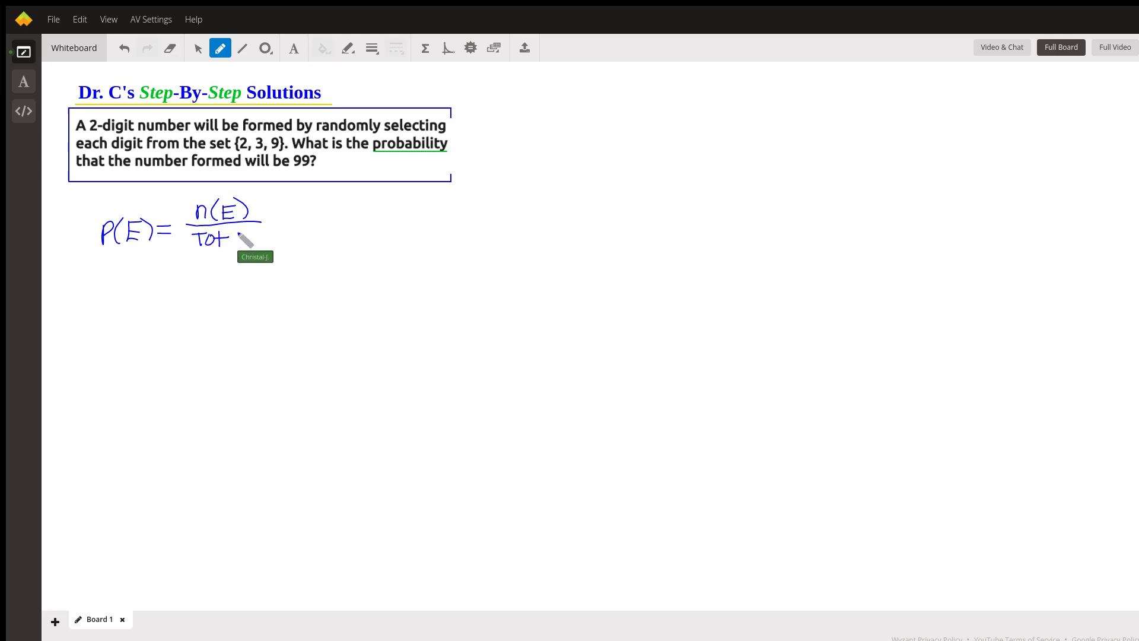
{"action": "mouse_move", "coordinate": [239, 228]}
{"action": "left_mouse_down"}
{"action": "mouse_move", "coordinate": [236, 245]}
{"action": "mouse_move", "coordinate": [244, 232]}
{"action": "mouse_move", "coordinate": [264, 237]}
{"action": "left_mouse_up"}
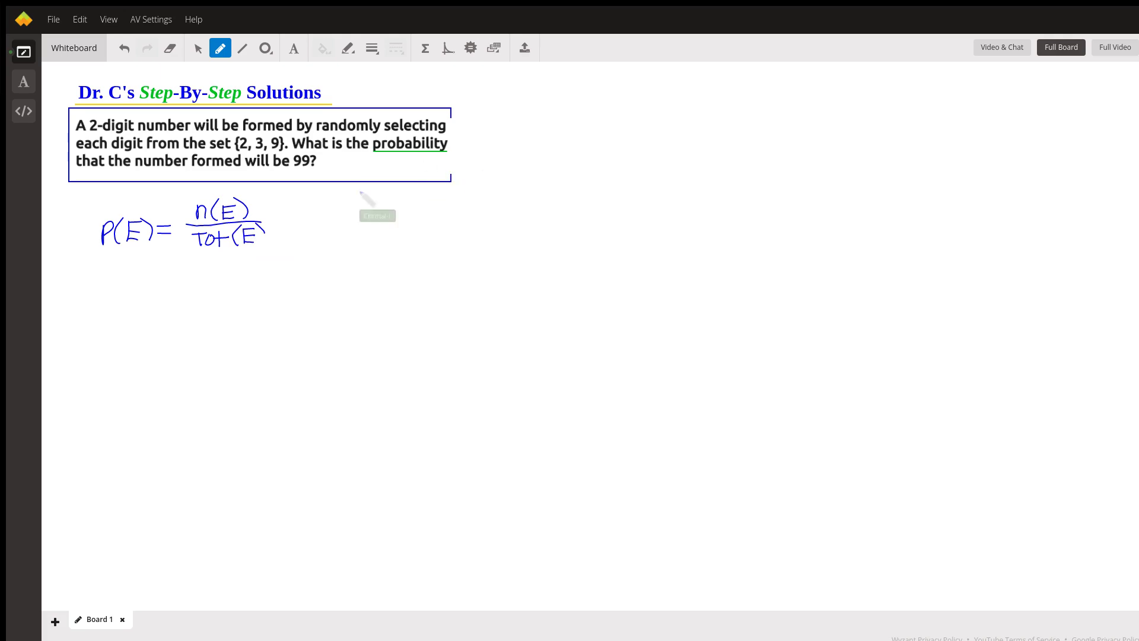
{"action": "left_click_drag", "start_coordinate": [262, 224], "coordinate": [261, 243]}
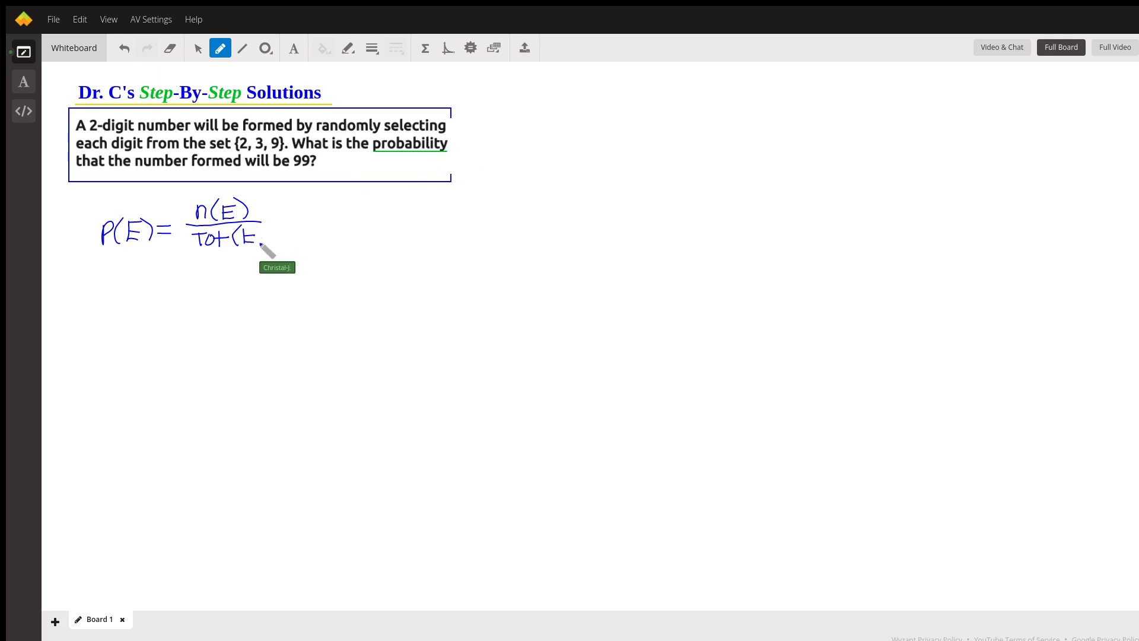
{"action": "key", "text": "ctrl+z"}
{"action": "key", "text": "ctrl+z"}
{"action": "key", "text": "ctrl+z"}
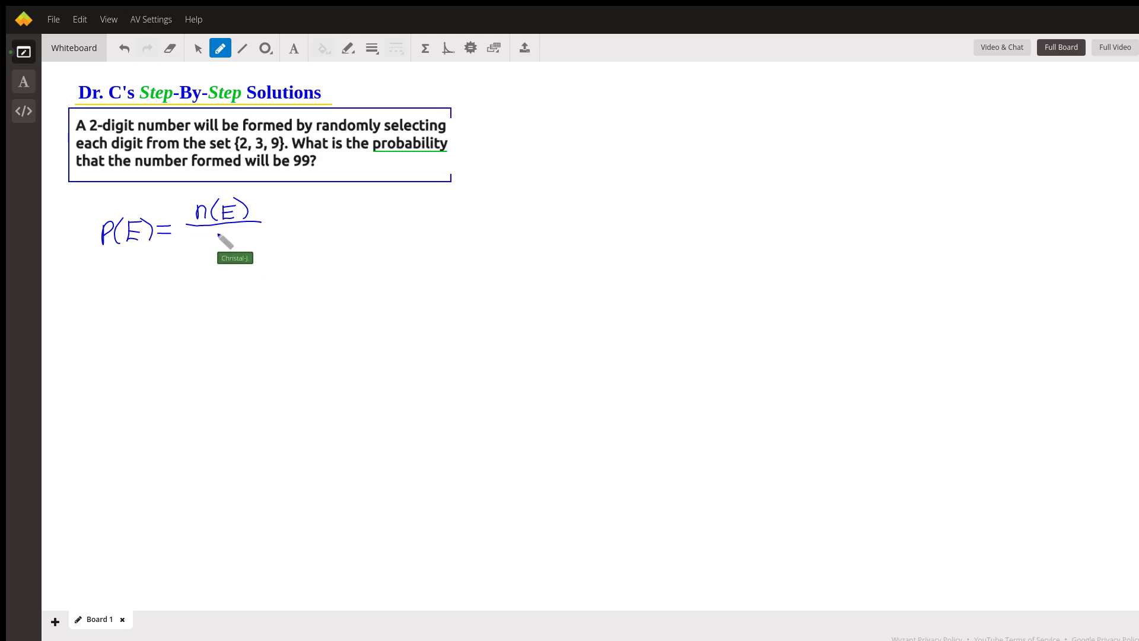
{"action": "mouse_move", "coordinate": [219, 231]}
{"action": "left_mouse_down"}
{"action": "mouse_move", "coordinate": [206, 242]}
{"action": "mouse_move", "coordinate": [224, 244]}
{"action": "left_mouse_up"}
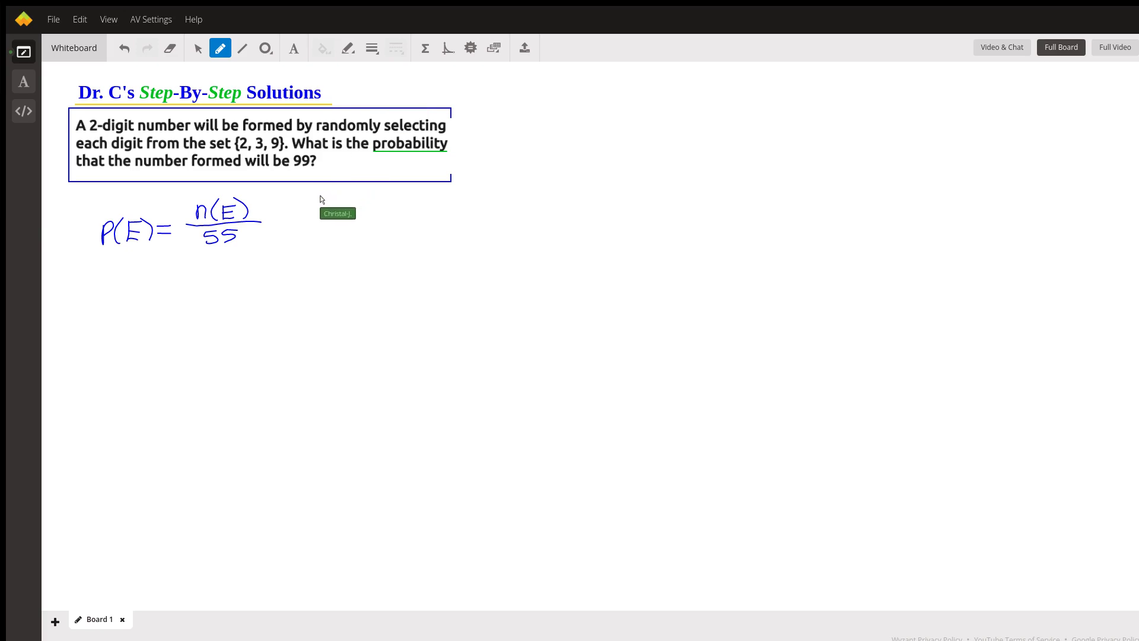
Type the heading 'Total Possible Combinations' and draw two yellow boxes beneath it.
{"action": "type", "text": "Total Possible"}
{"action": "type", "text": " Combina"}
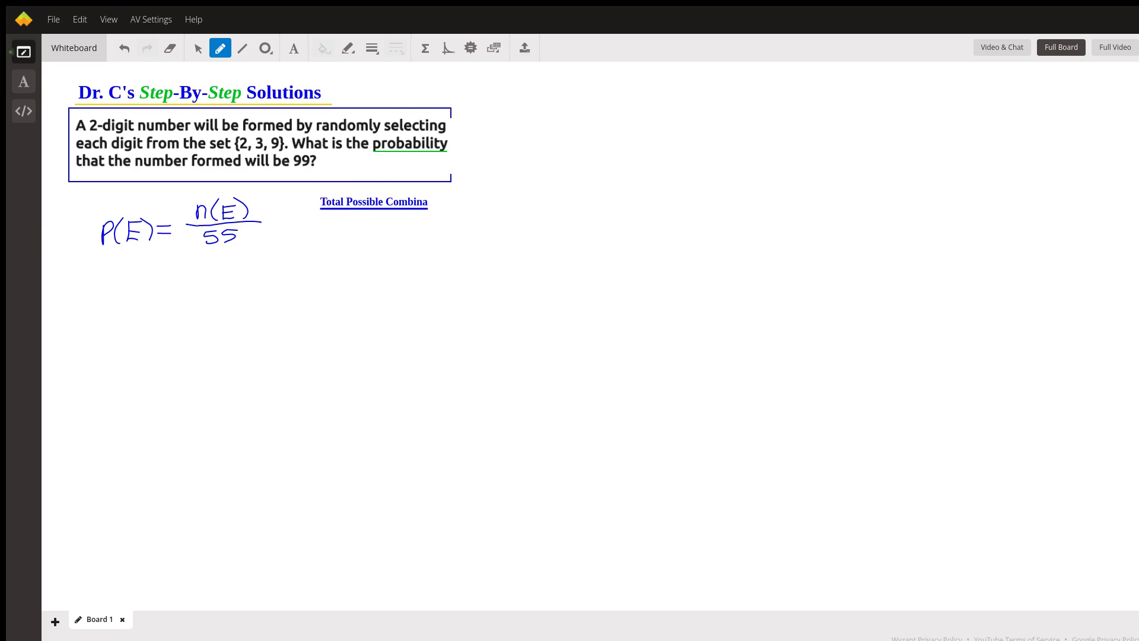
{"action": "type", "text": "tions"}
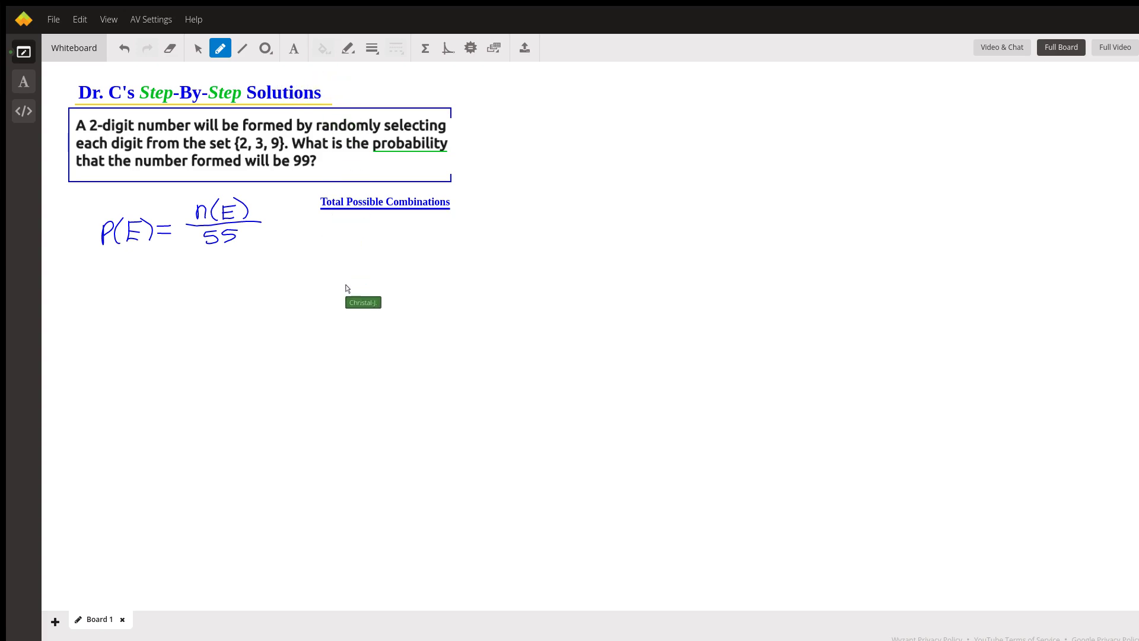
{"action": "left_click_drag", "start_coordinate": [323, 229], "coordinate": [392, 303]}
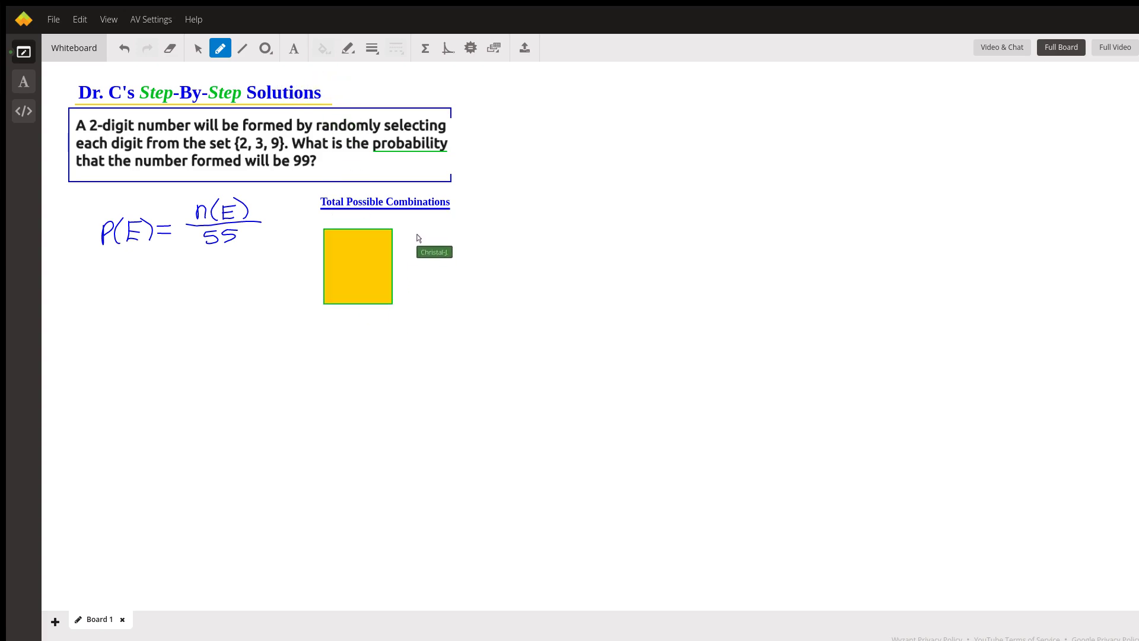
{"action": "left_click_drag", "start_coordinate": [415, 229], "coordinate": [476, 304]}
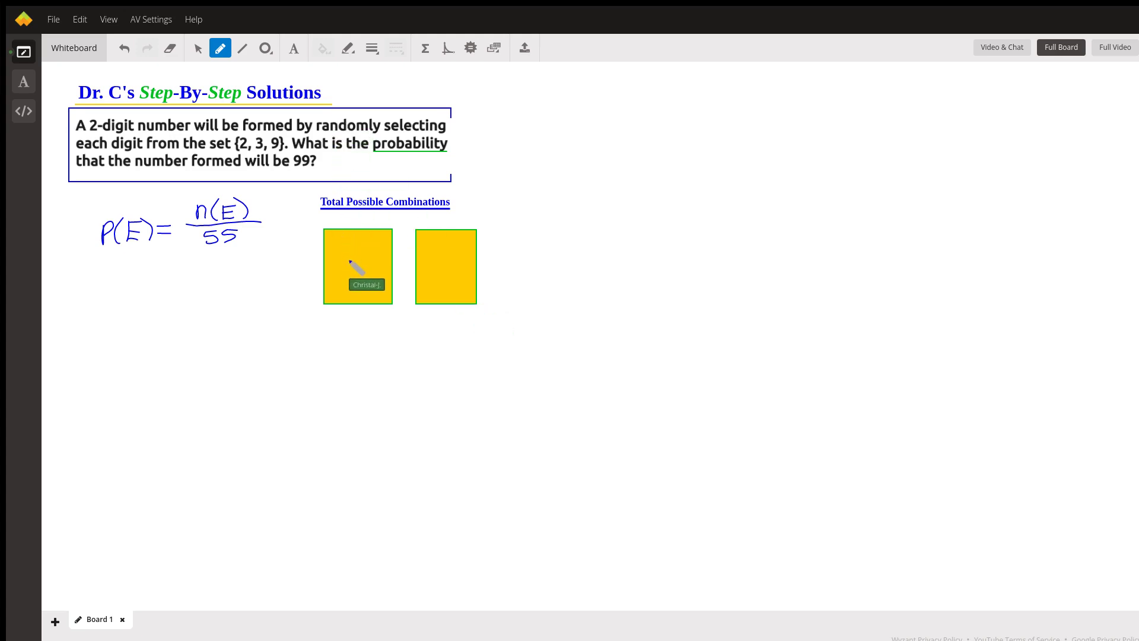
Write 3 in each yellow box, with × between them and = 9 to the right.
{"action": "left_click_drag", "start_coordinate": [349, 254], "coordinate": [346, 273]}
{"action": "left_click_drag", "start_coordinate": [432, 250], "coordinate": [433, 276]}
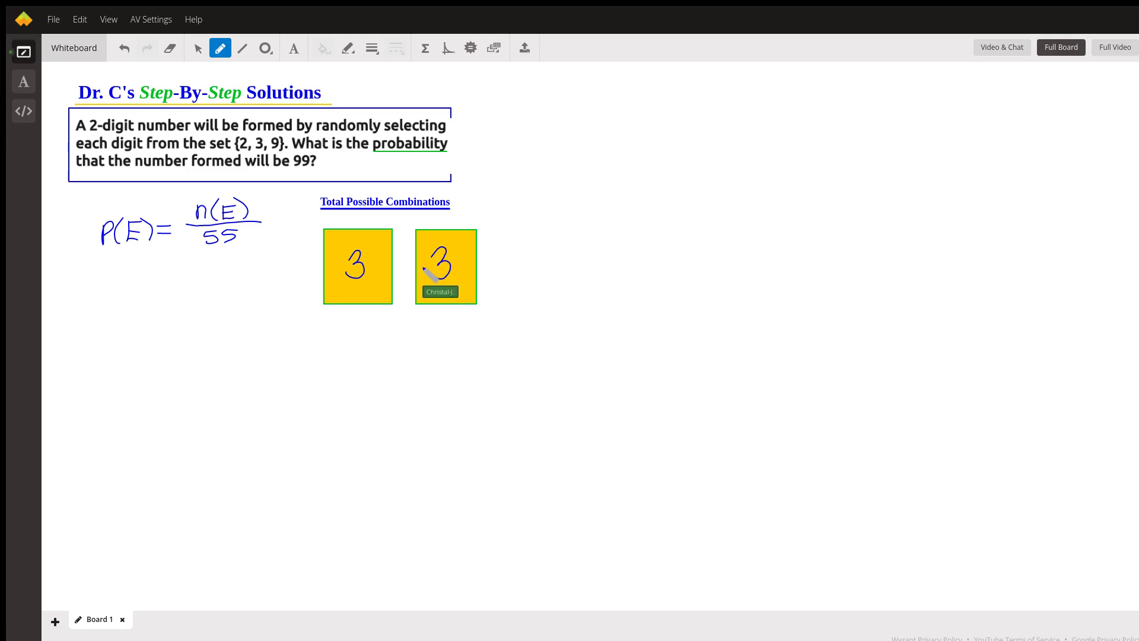
{"action": "mouse_move", "coordinate": [396, 256]}
{"action": "left_mouse_down"}
{"action": "mouse_move", "coordinate": [407, 273]}
{"action": "mouse_move", "coordinate": [408, 255]}
{"action": "left_mouse_up"}
{"action": "left_click_drag", "start_coordinate": [483, 260], "coordinate": [532, 274]}
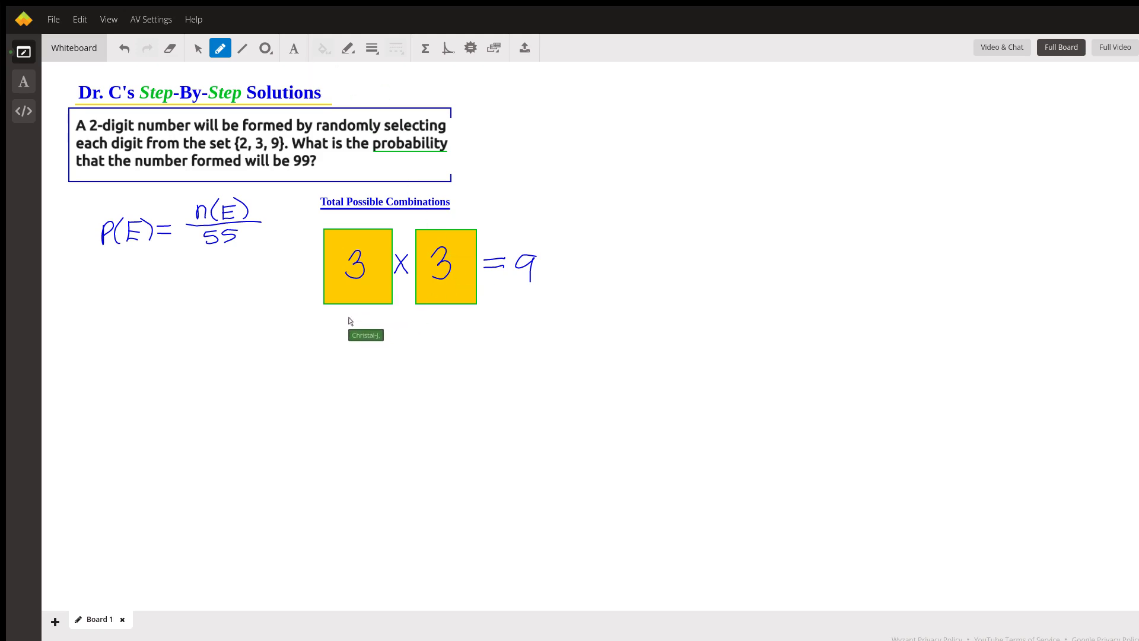
Start the pair list by typing 23 beneath the left yellow box.
{"action": "type", "text": "23"}
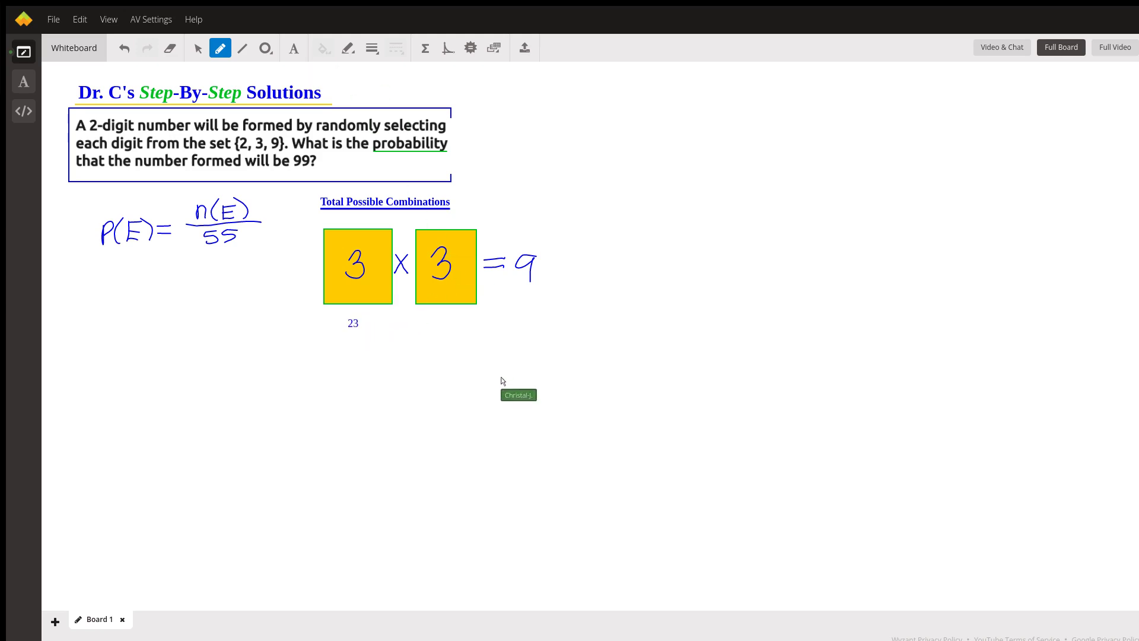